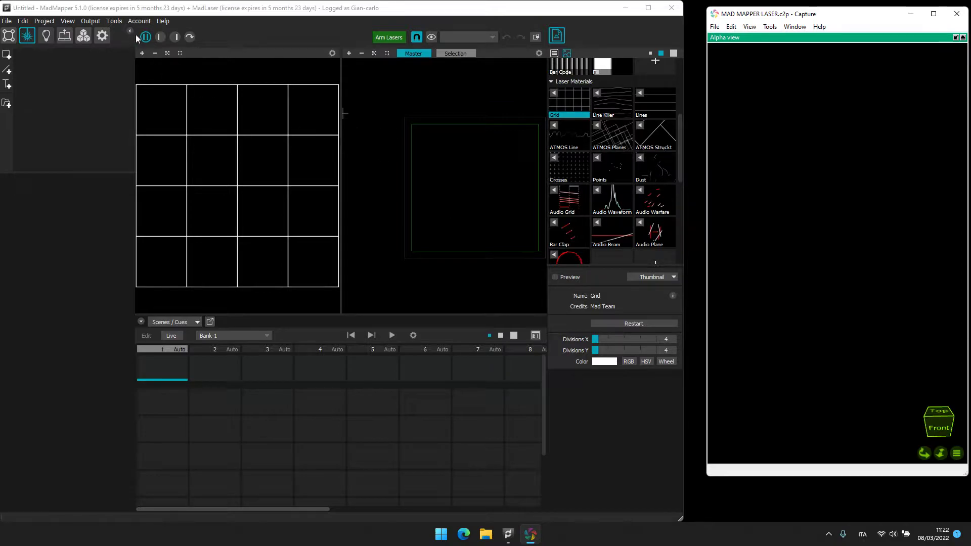
Step: Set the laser preferences' external visualization to Capture, check the DMX input settings, and apply the preferences
click(113, 21)
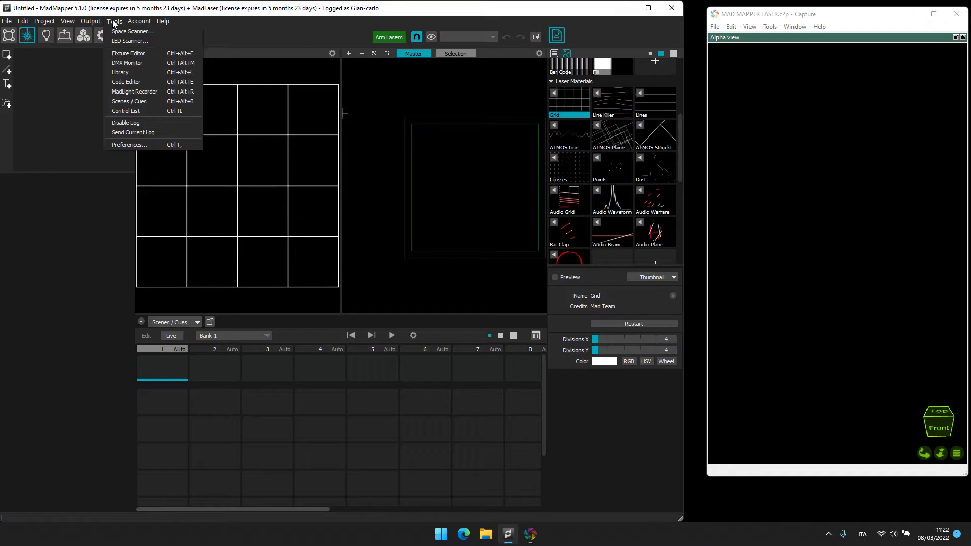
click(127, 146)
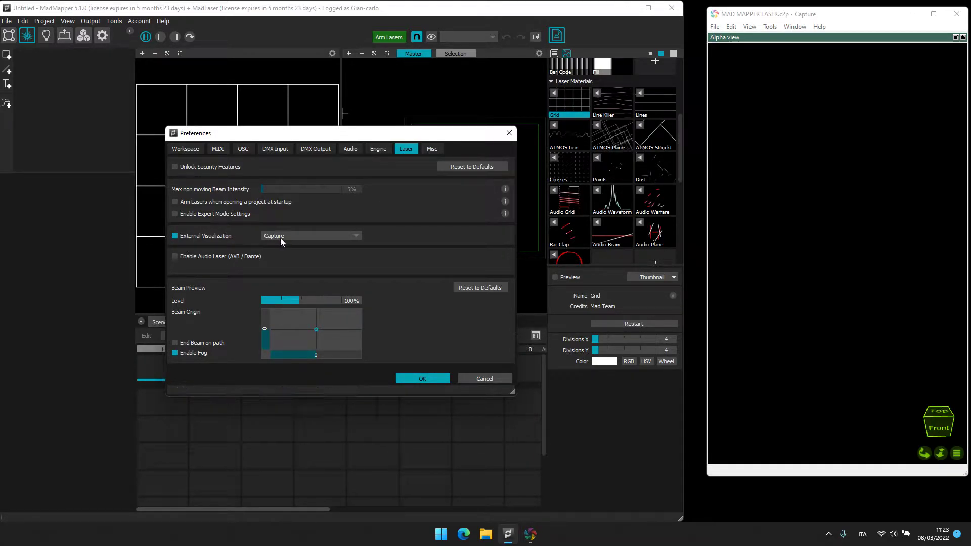
click(353, 236)
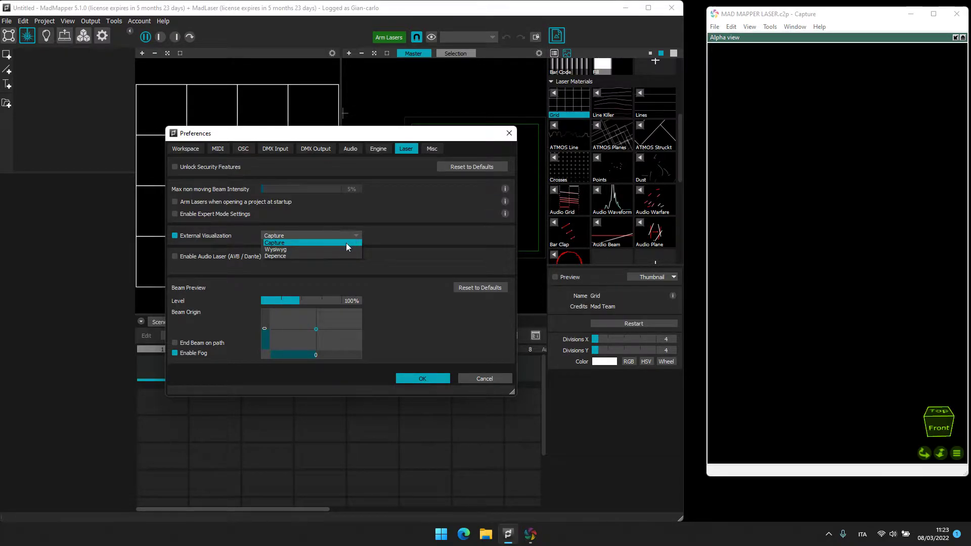
click(346, 243)
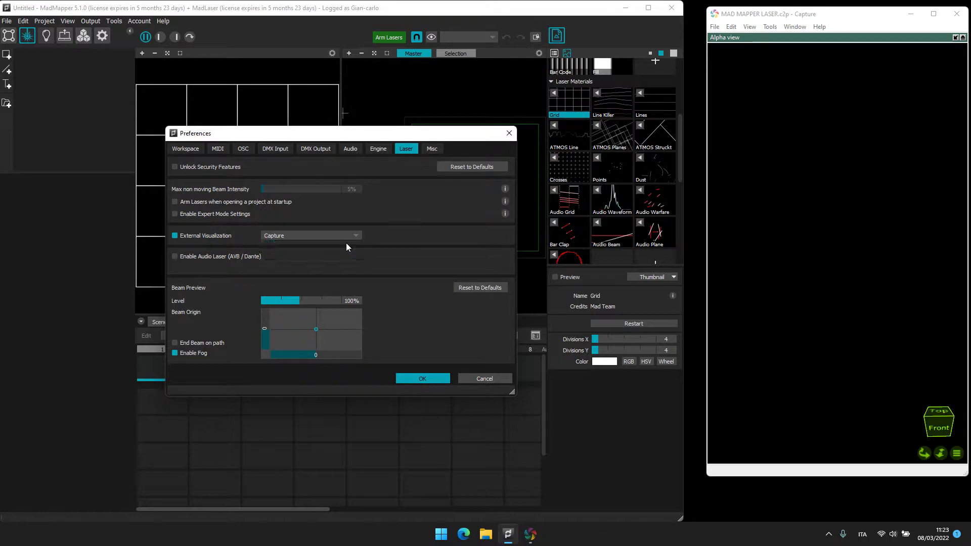
click(284, 150)
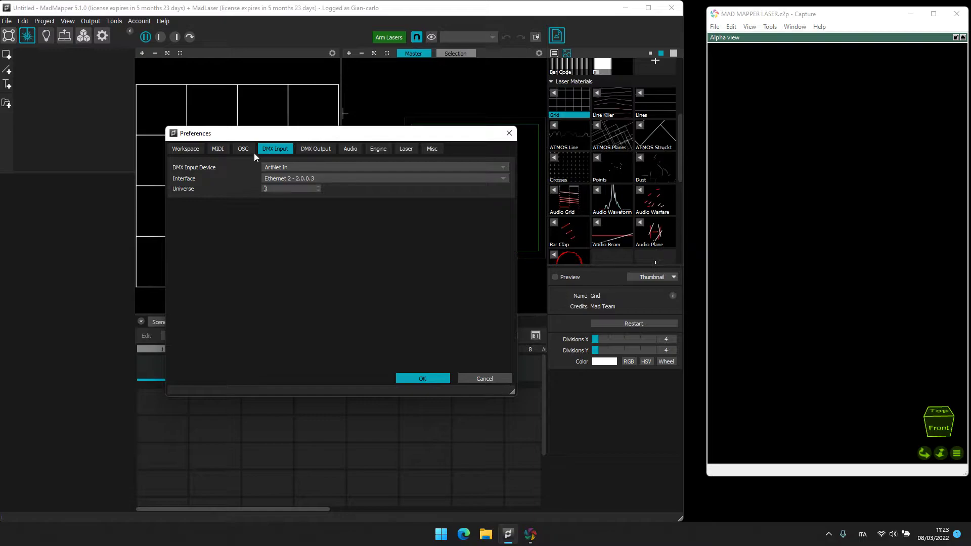
click(417, 148)
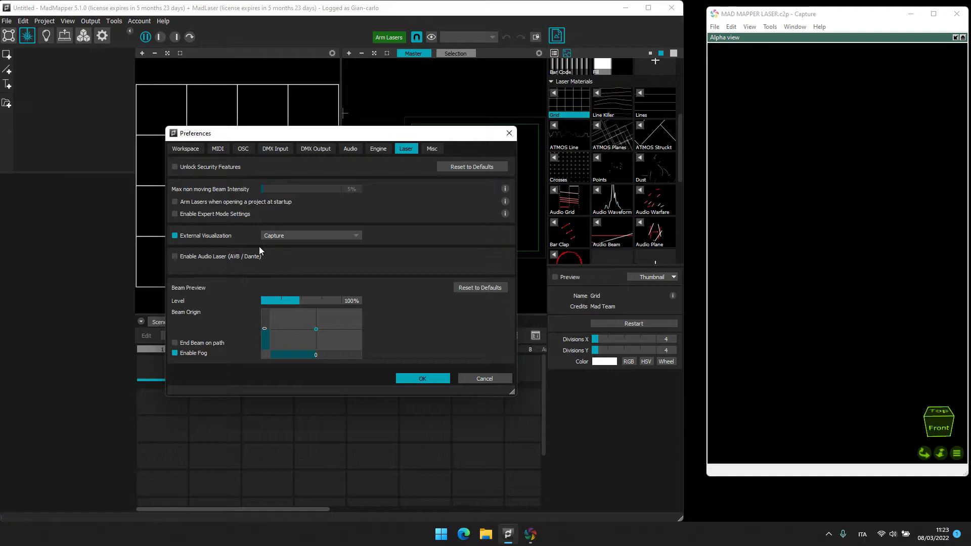
click(424, 379)
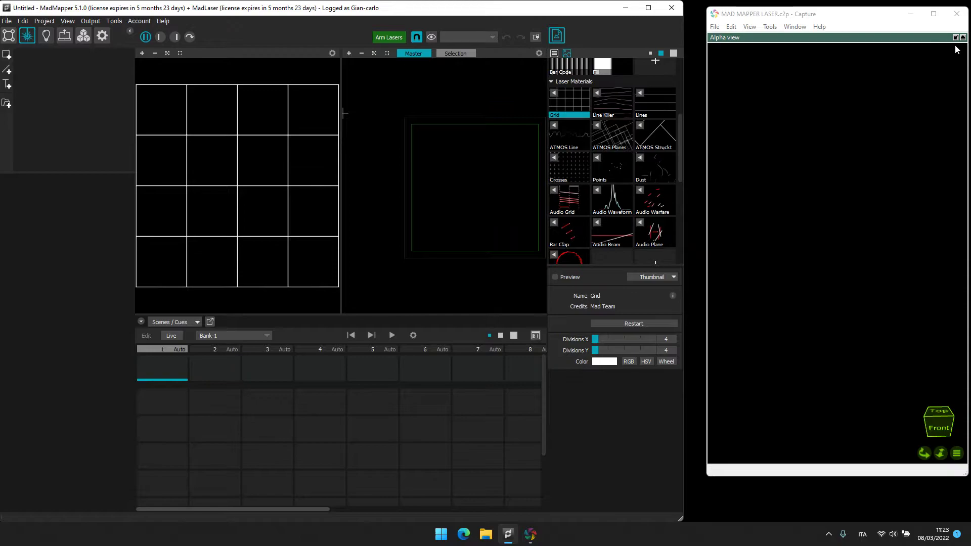
Step: Switch to Capture, show all four panes full screen, and examine the laser fixture's properties, including its control mode and media assignment
click(956, 38)
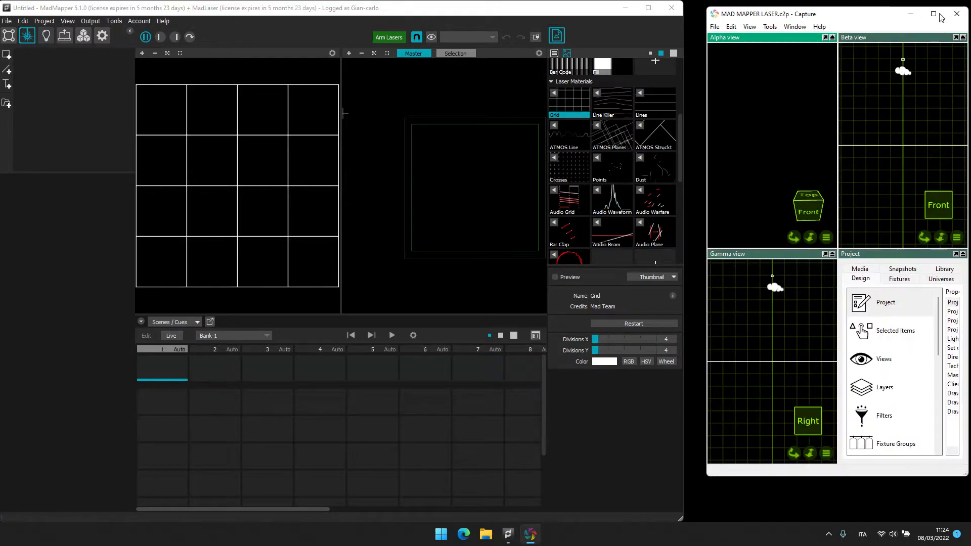
click(935, 14)
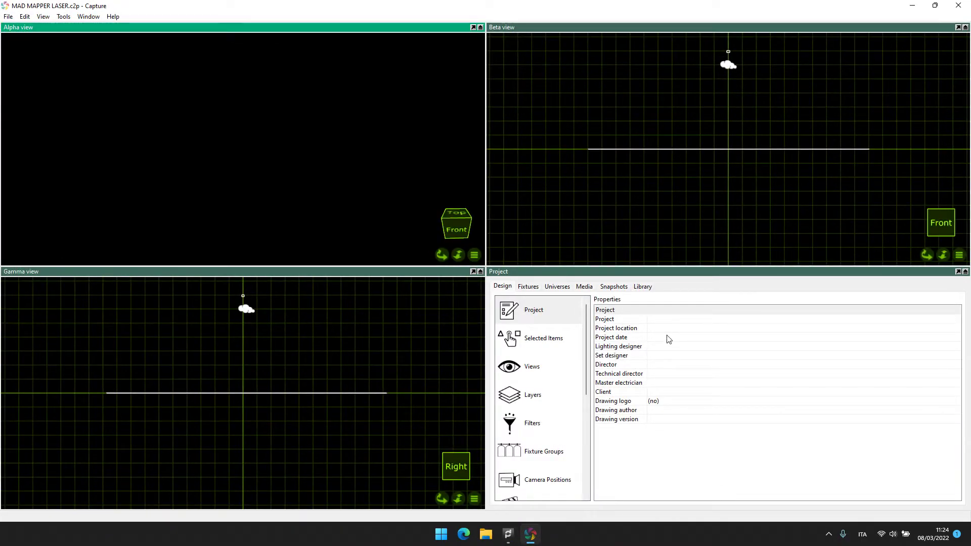
click(728, 48)
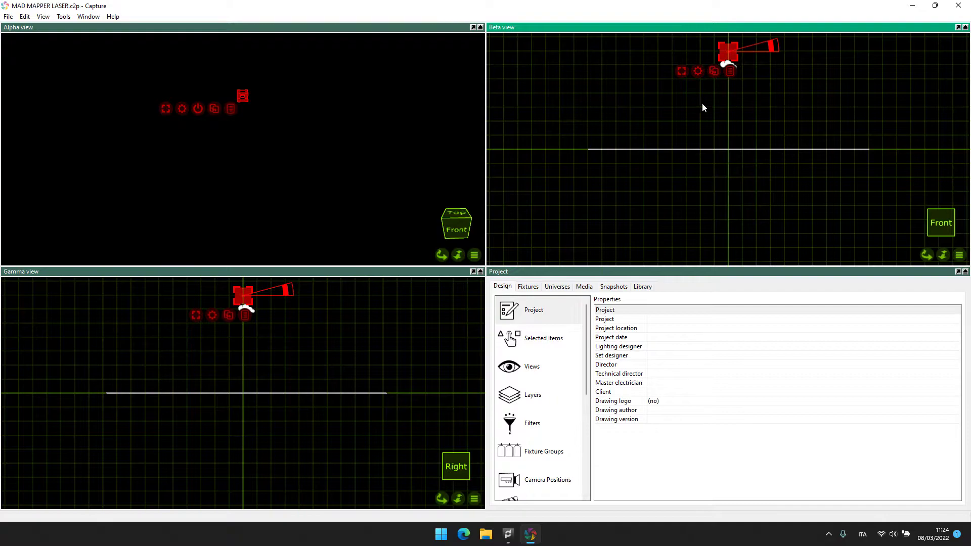
click(550, 343)
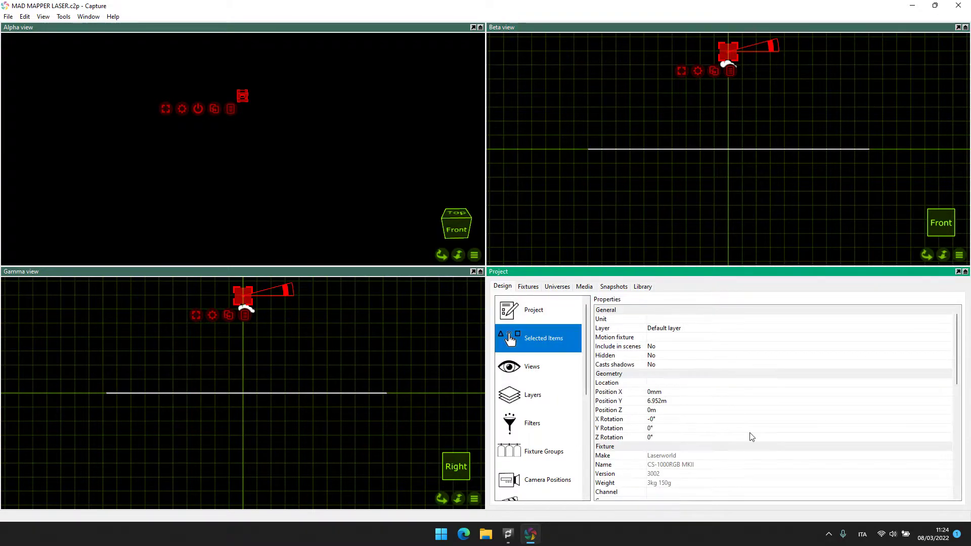
scroll(751, 436, down, 4)
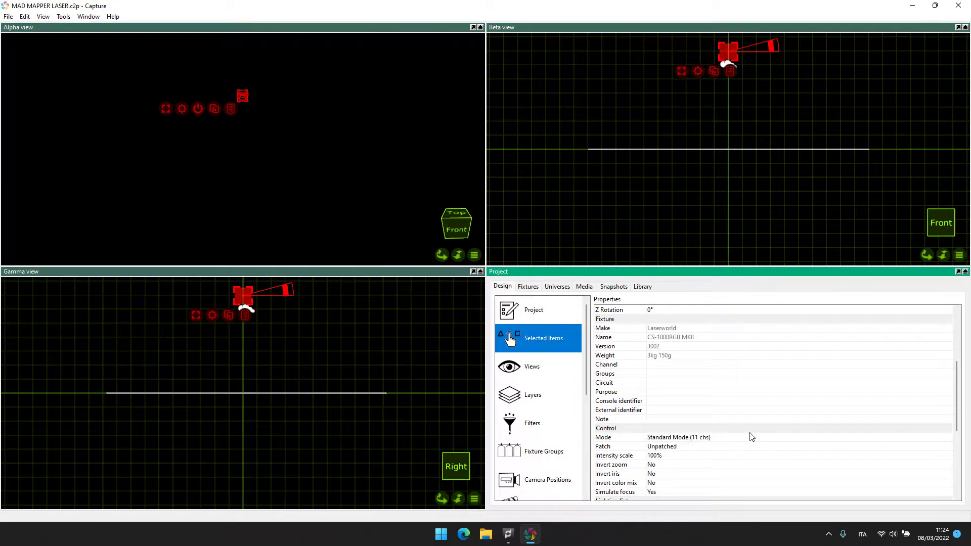
scroll(752, 436, down, 5)
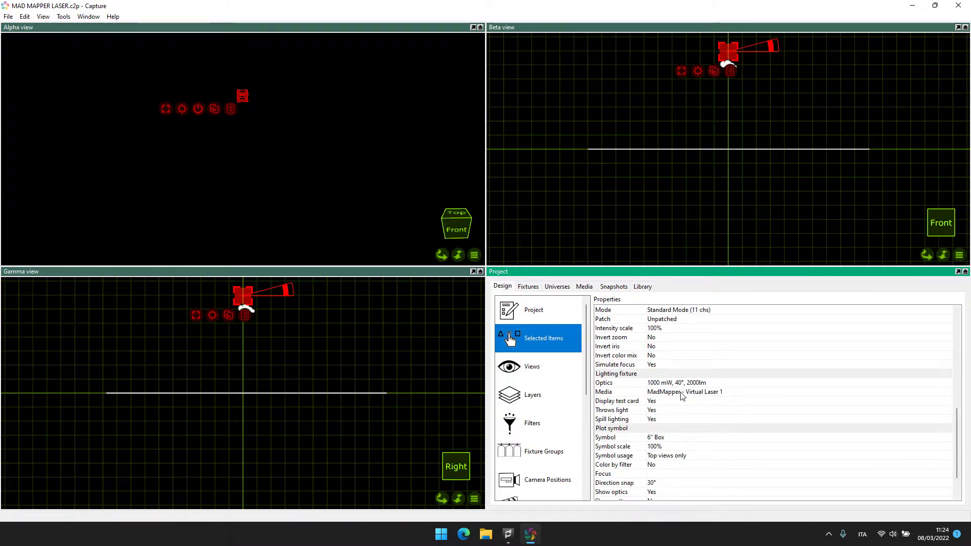
Step: Deselect the laser fixture and return Capture to its smaller window beside MadMapper with only the Alpha view shown
click(936, 96)
click(936, 97)
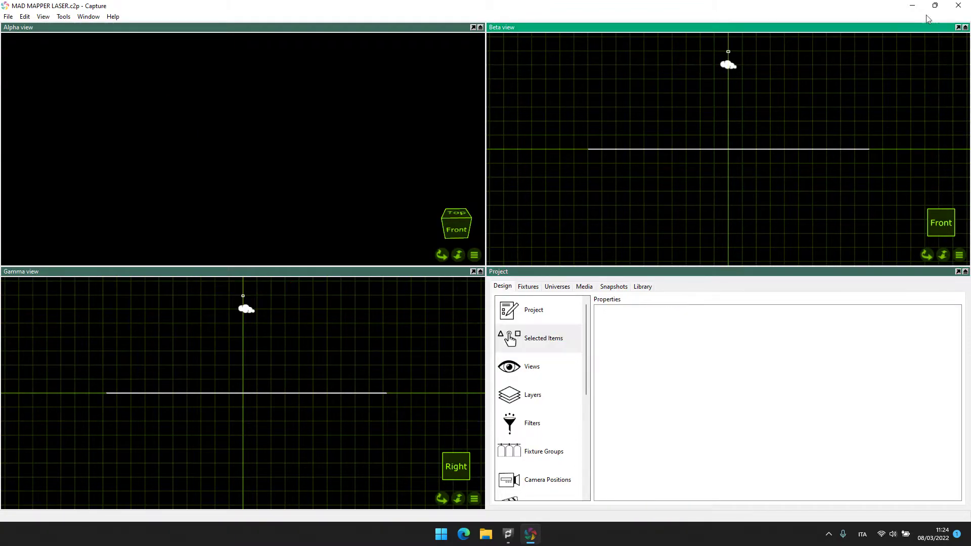
click(936, 6)
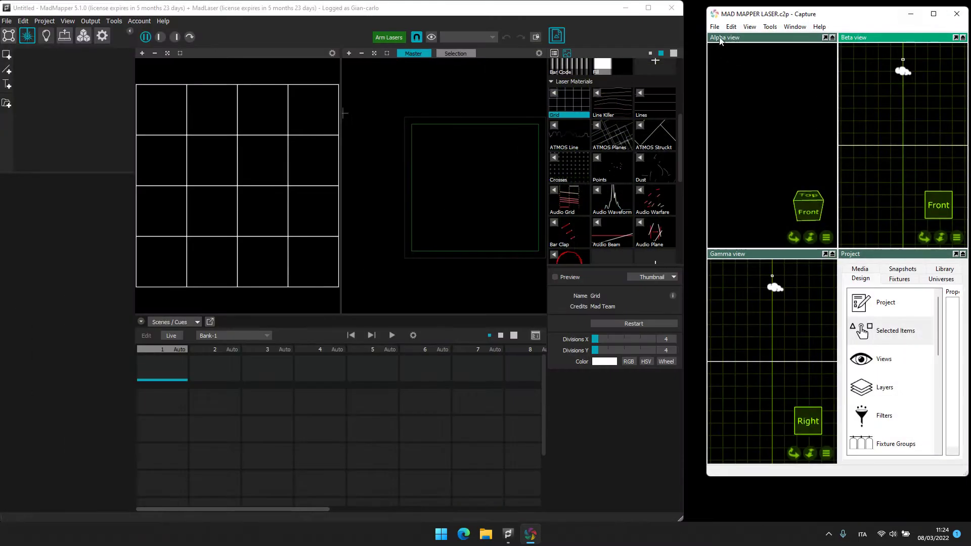
click(825, 37)
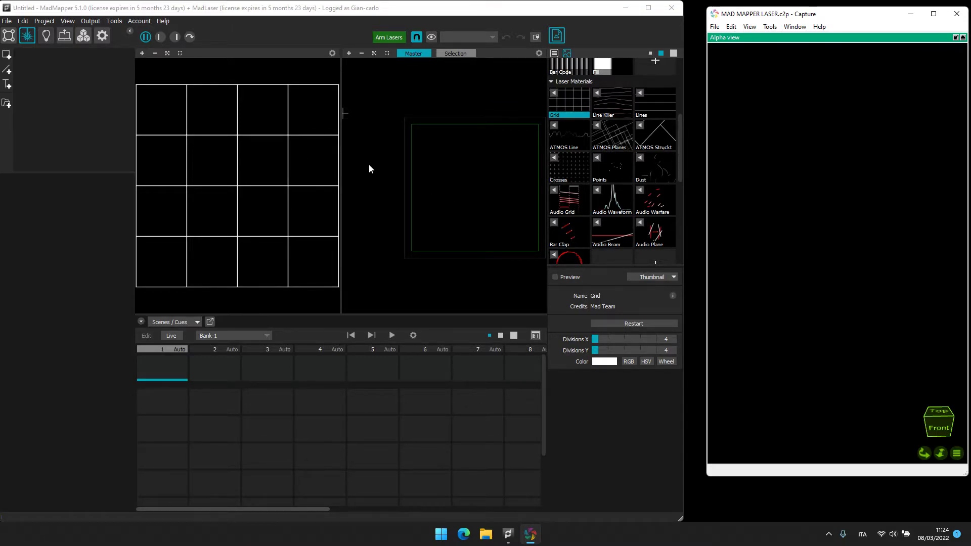
Step: Switch to MadMapper, add a laser quad with the Grid material, and inspect its beam from an angle in Capture
click(7, 54)
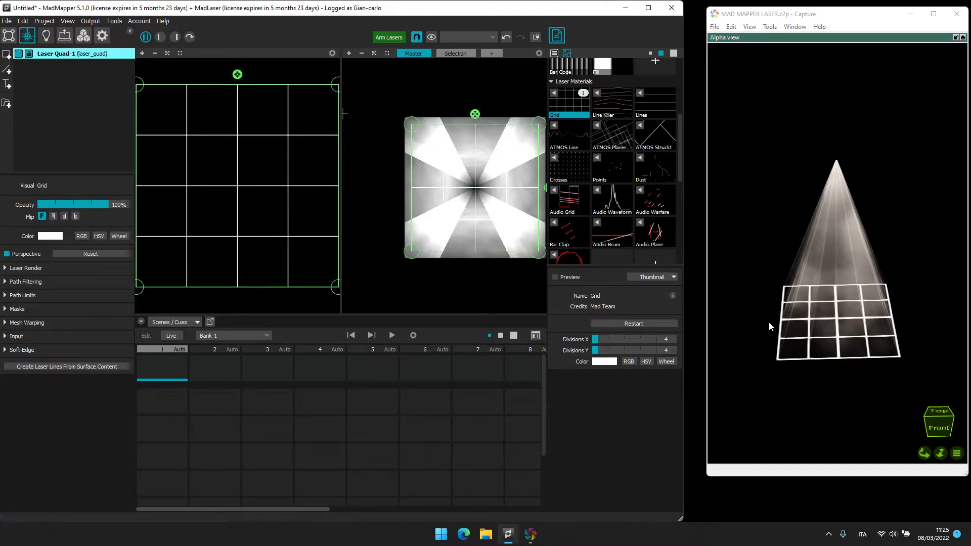
click(791, 316)
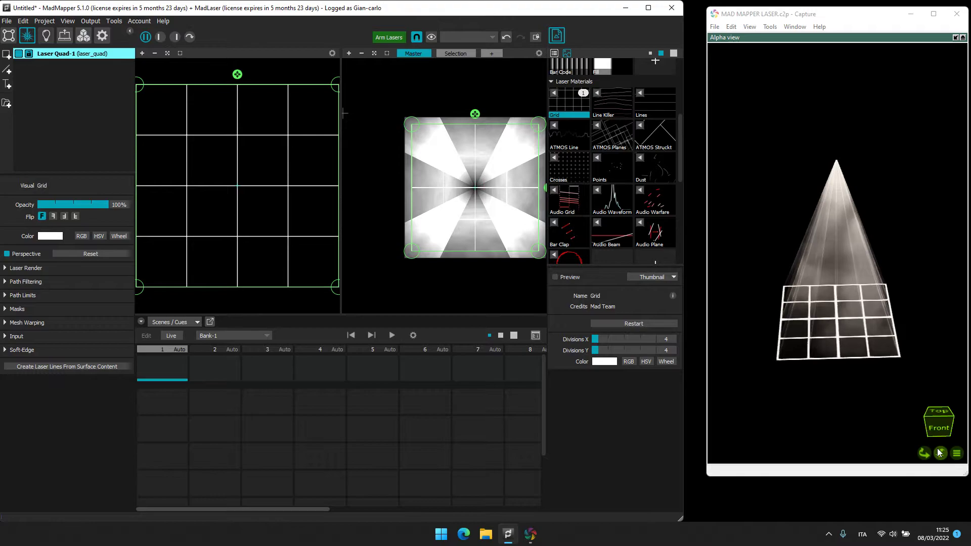
scroll(792, 316, up, 3)
drag(927, 453, 945, 443)
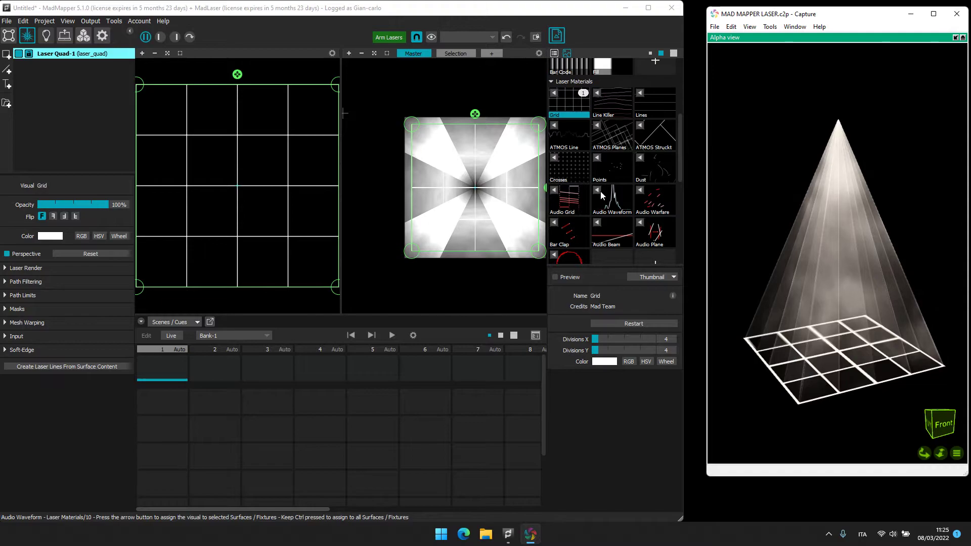
Step: In MadMapper, store two scenes of the laser quad: Audio Waveform in column 2 and Line Patterns in column 3
click(600, 191)
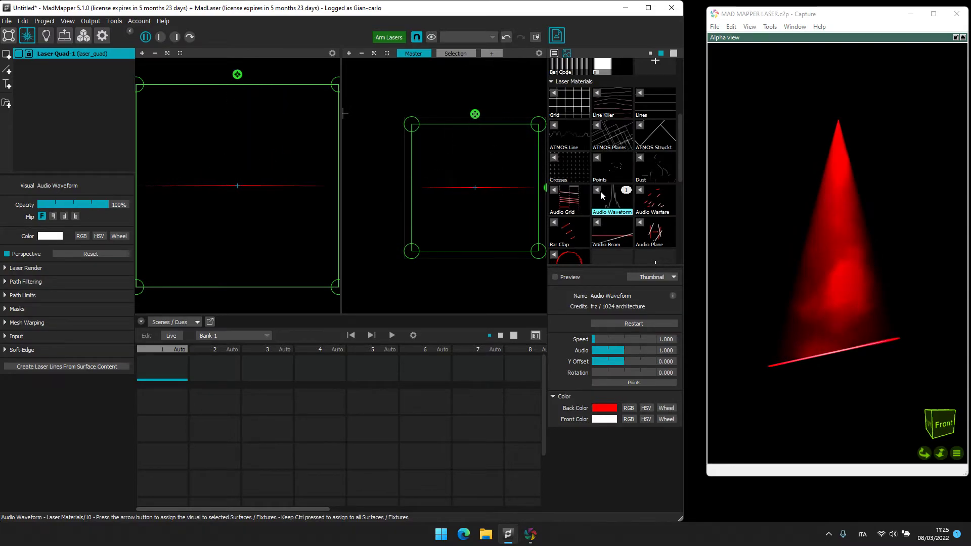
click(214, 372)
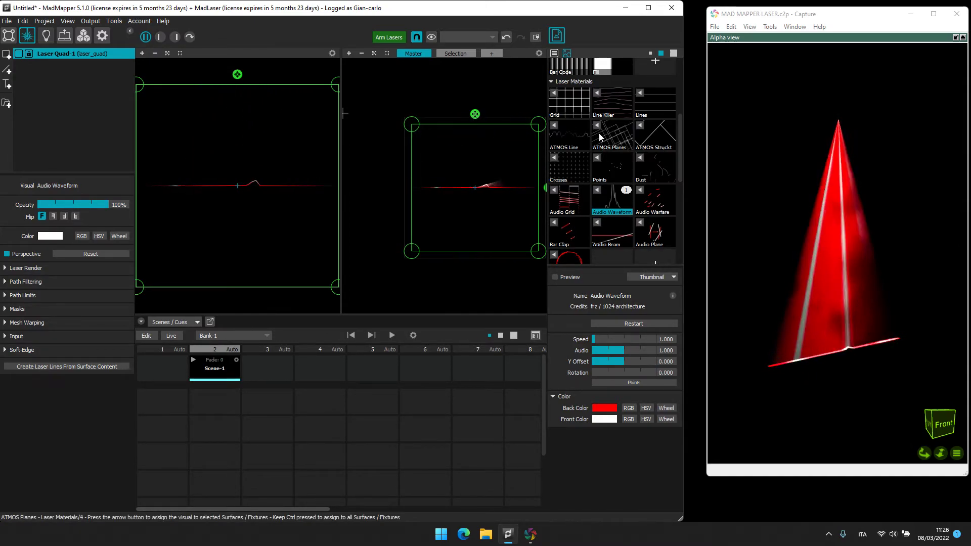
scroll(600, 136, up, 3)
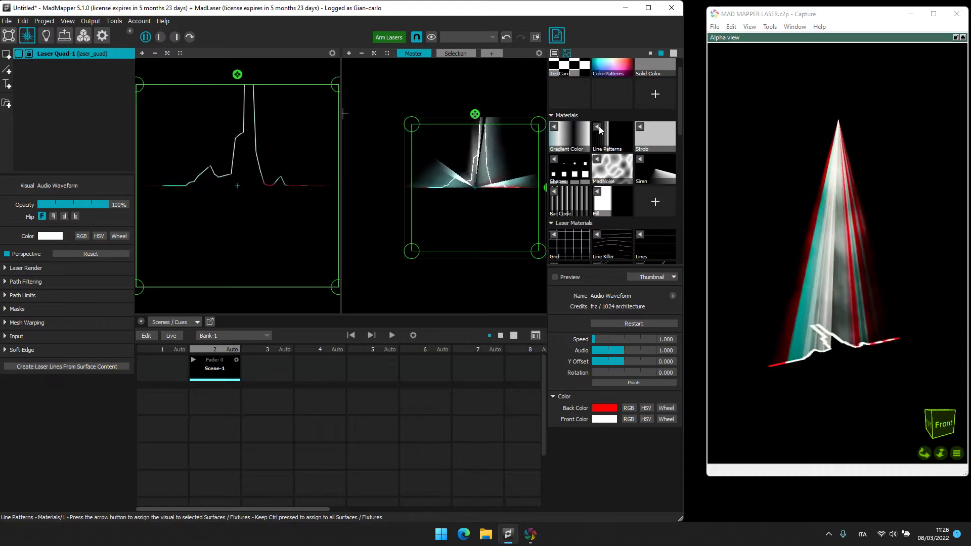
click(599, 127)
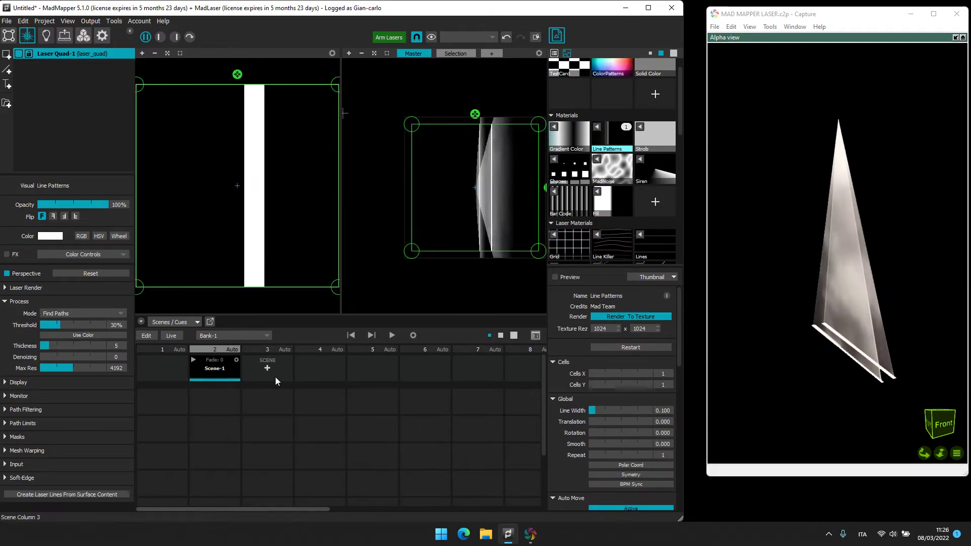
click(269, 367)
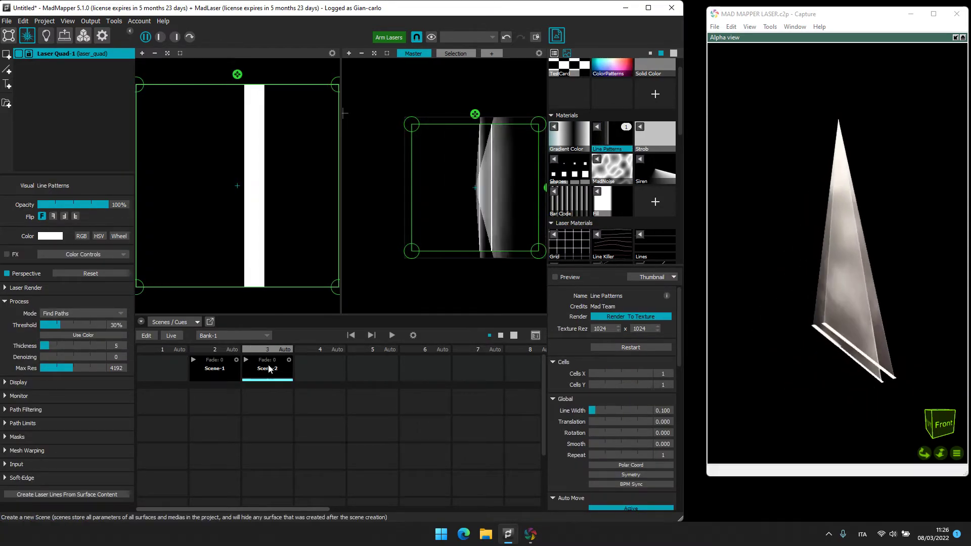
Step: Trigger the Audio Waveform scene and the Line Patterns scene in turn to compare their laser output
click(193, 360)
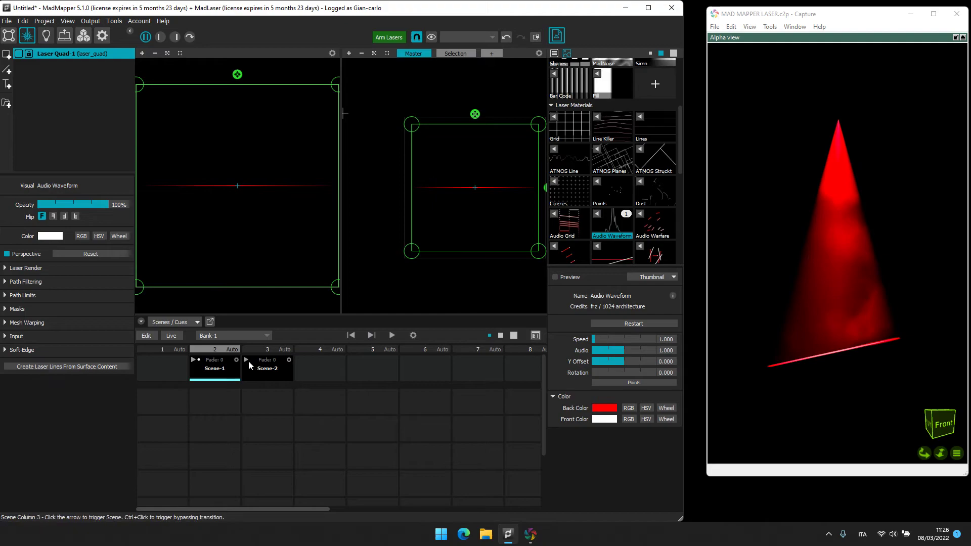
click(247, 361)
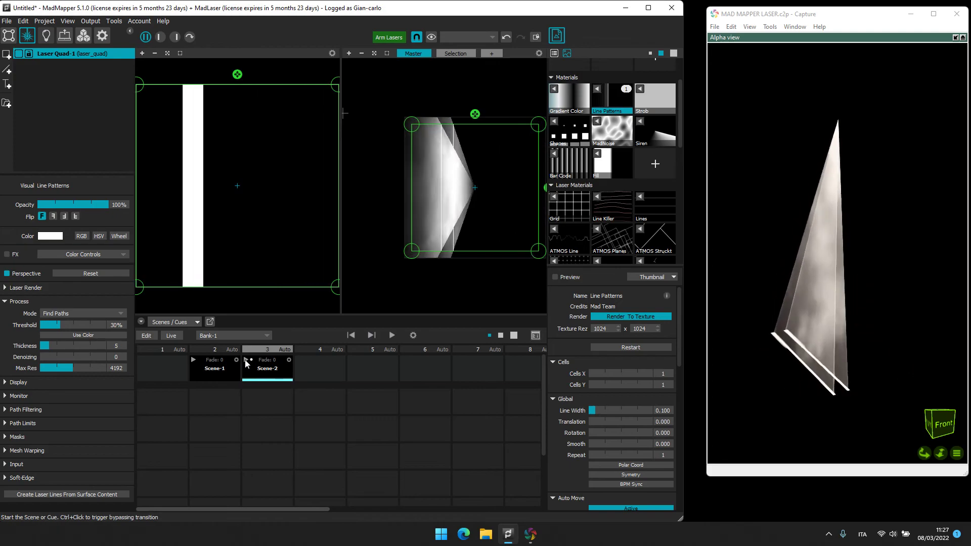
Step: Try the Bar Code and ATMOS Planes materials on the laser quad, ending with ATMOS Struckt assigned
click(553, 154)
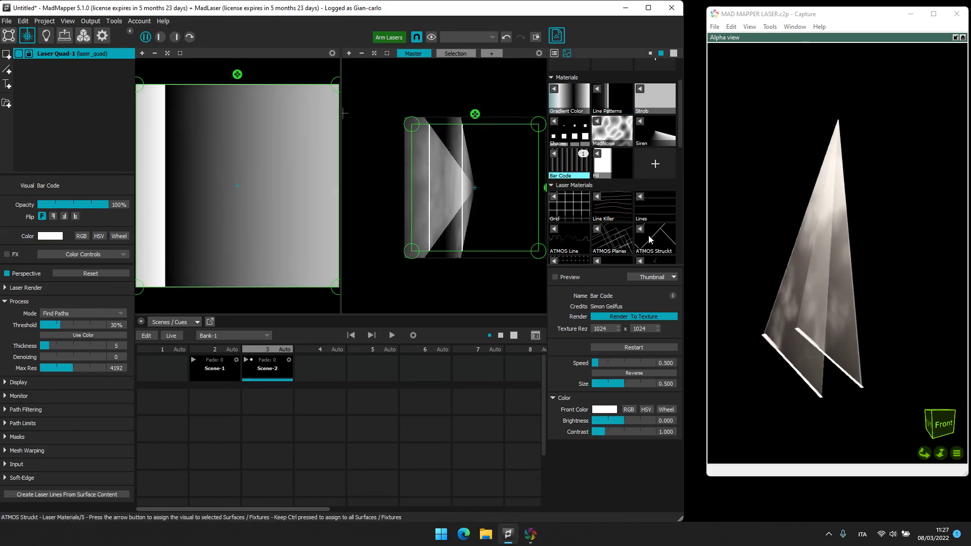
click(597, 230)
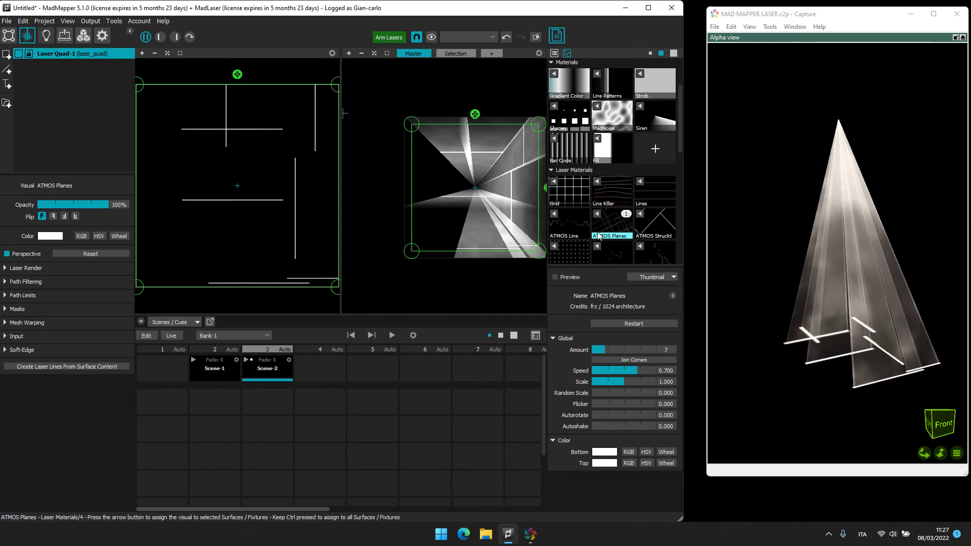
click(640, 215)
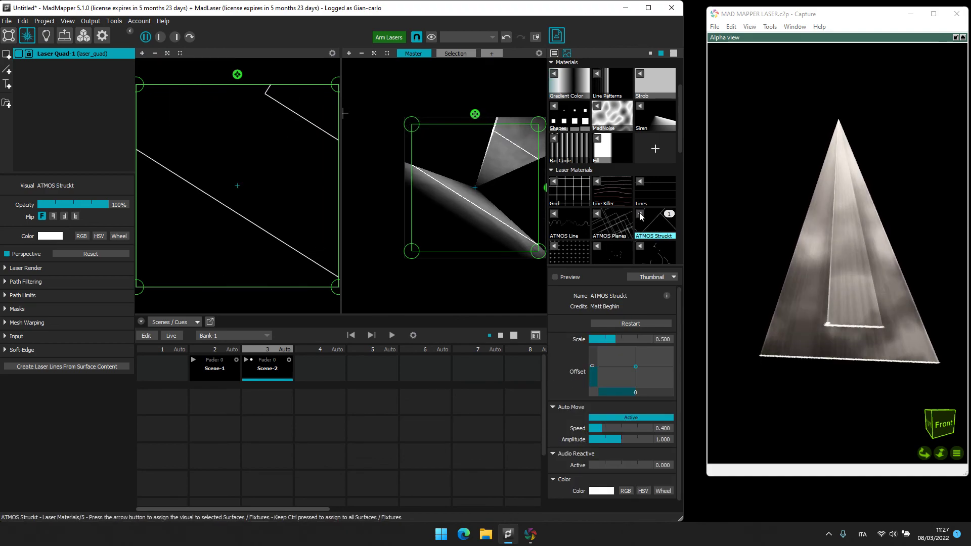